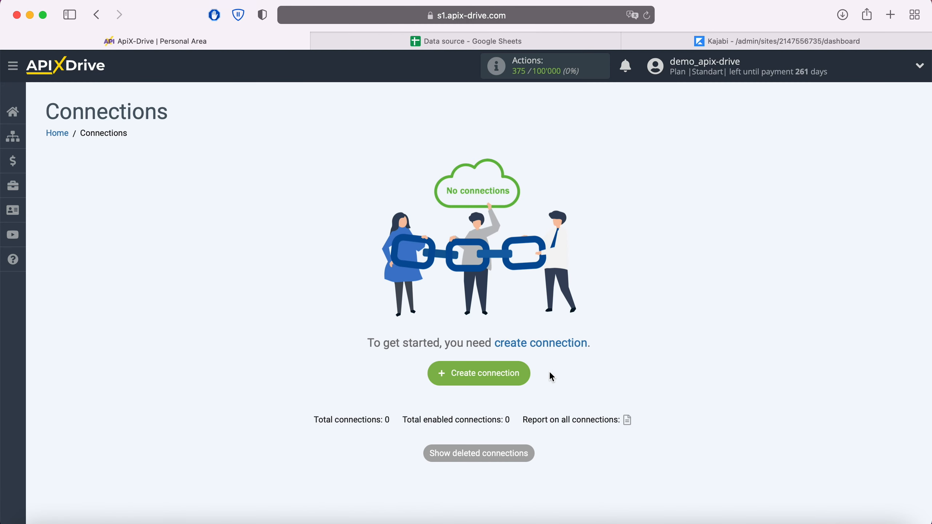
Create a new connection with Google Sheets as the data source system
click(524, 380)
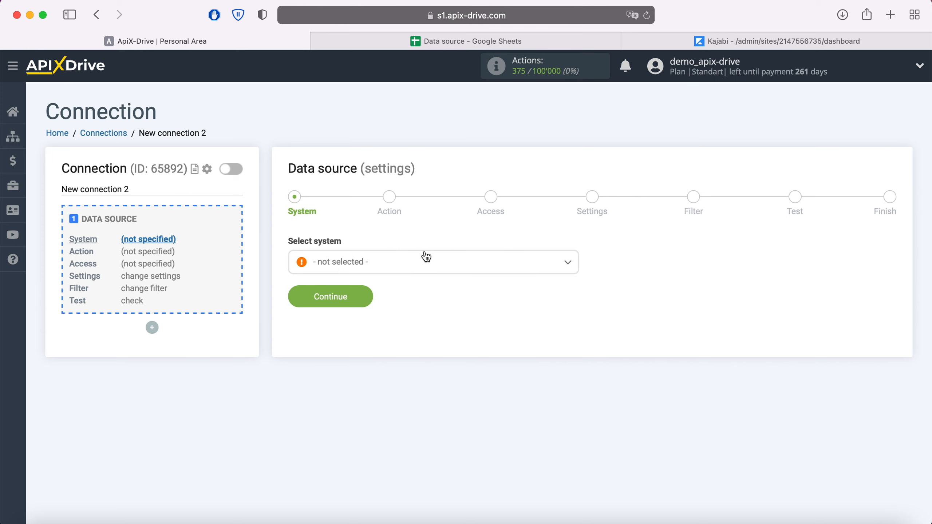
click(426, 257)
scroll(444, 407, down, 10)
scroll(445, 407, down, 10)
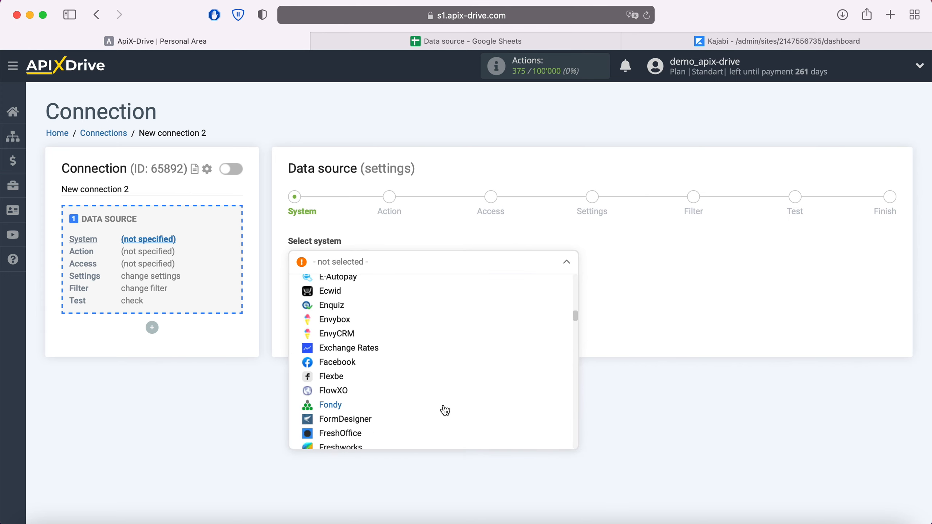
click(367, 375)
click(367, 304)
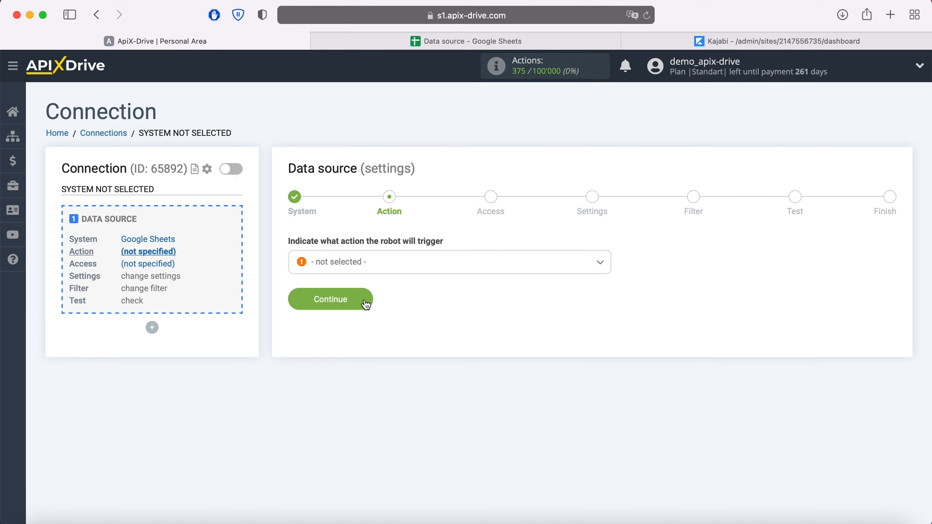
Set the source action to Get Rows (new) and begin connecting a Google Sheets account
click(384, 272)
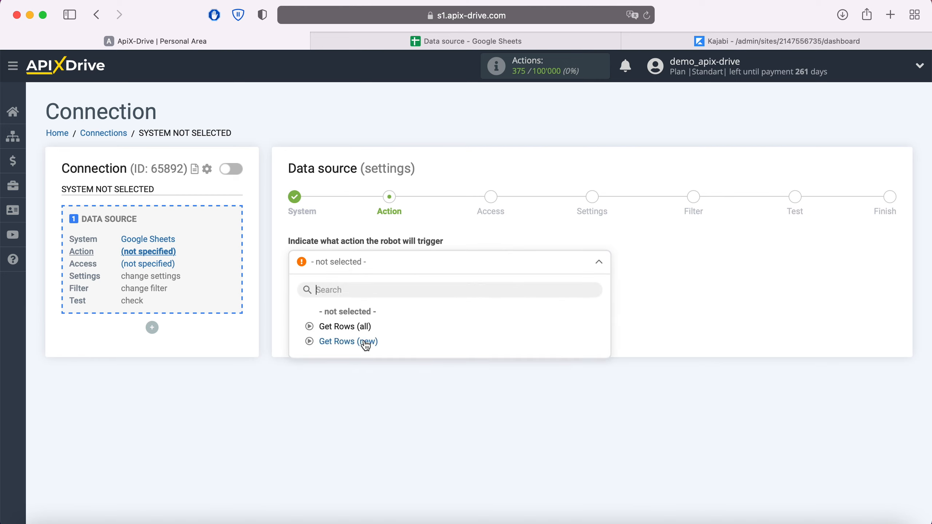
click(365, 342)
click(363, 299)
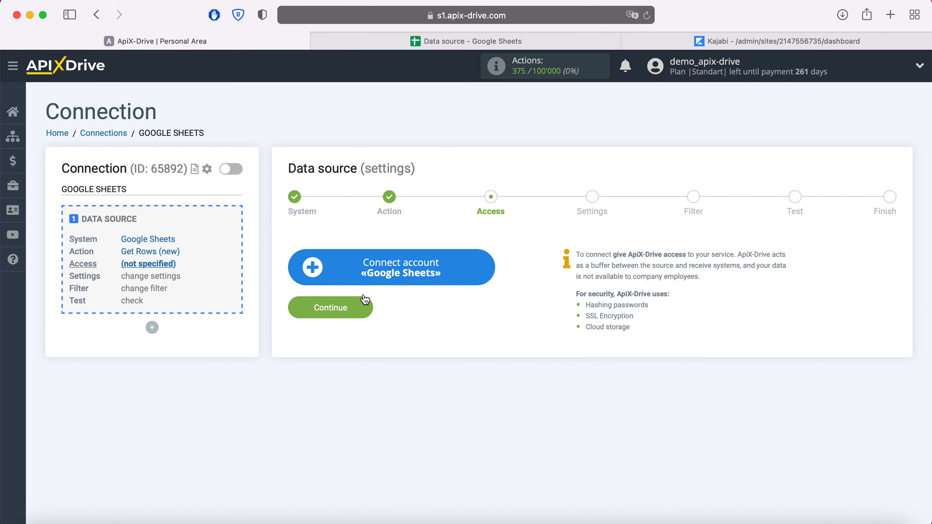
click(486, 266)
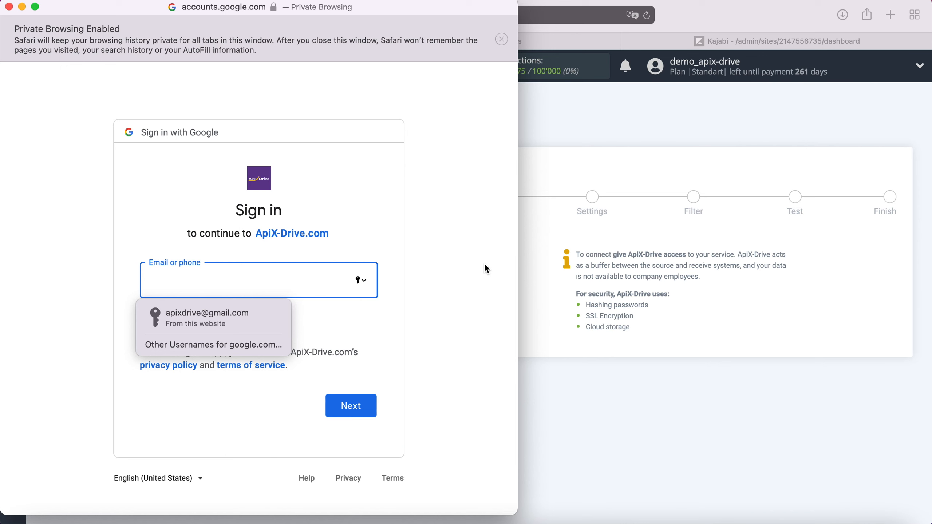
Sign in to Google with the saved account e-mail and password
click(264, 314)
click(371, 411)
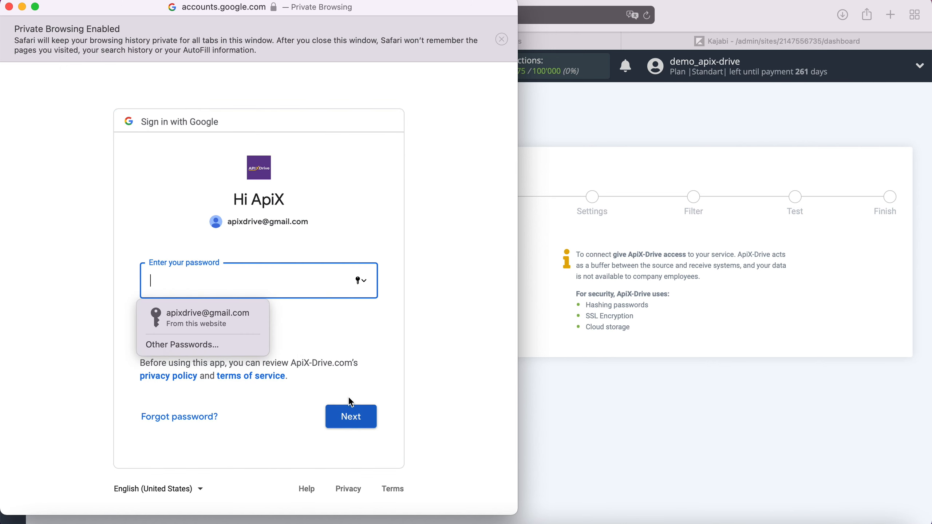
click(258, 318)
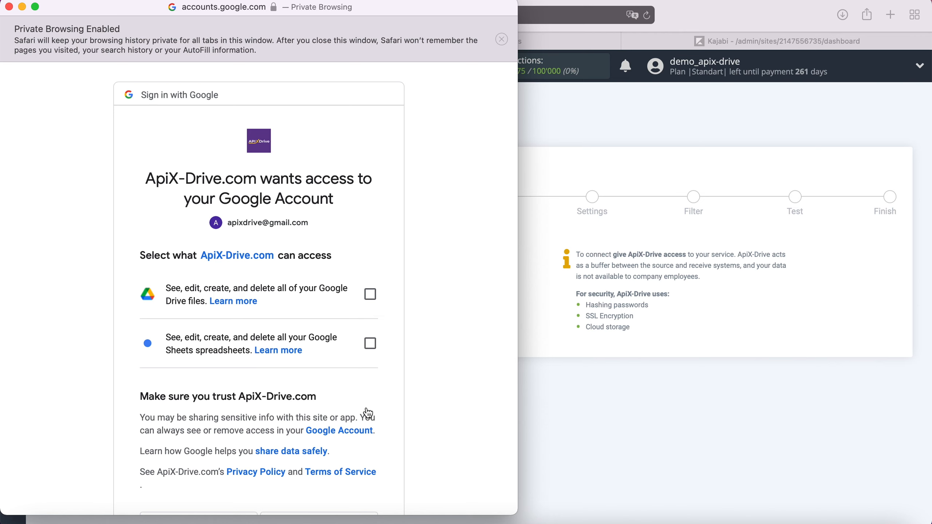
Grant ApiX-Drive access to Google Drive files and Google Sheets spreadsheets
click(370, 294)
click(370, 344)
scroll(418, 347, down, 5)
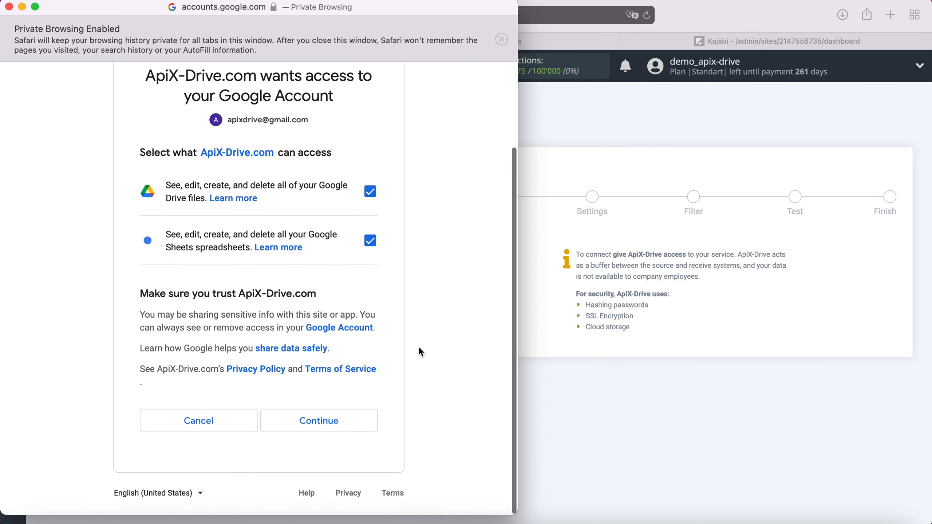
click(358, 416)
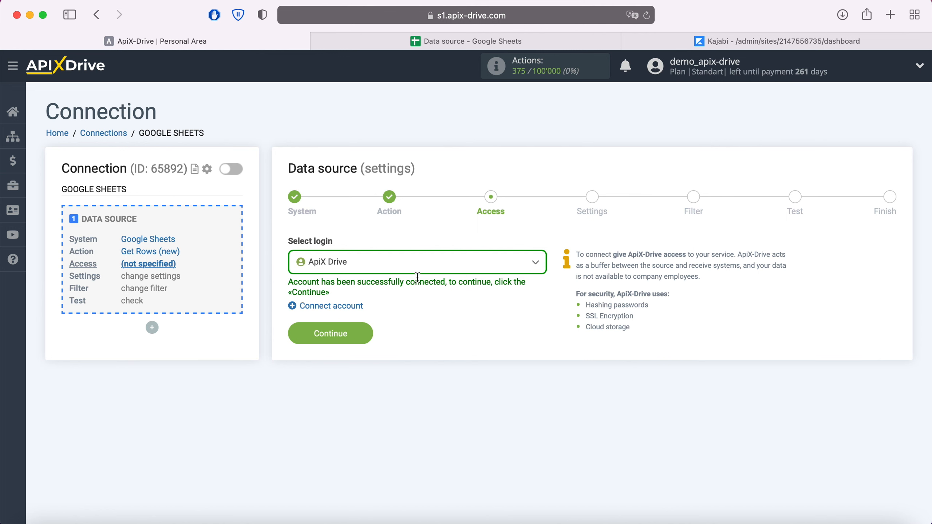
Select the ApiX Drive login for the Google Sheets source
click(417, 270)
click(338, 342)
click(363, 334)
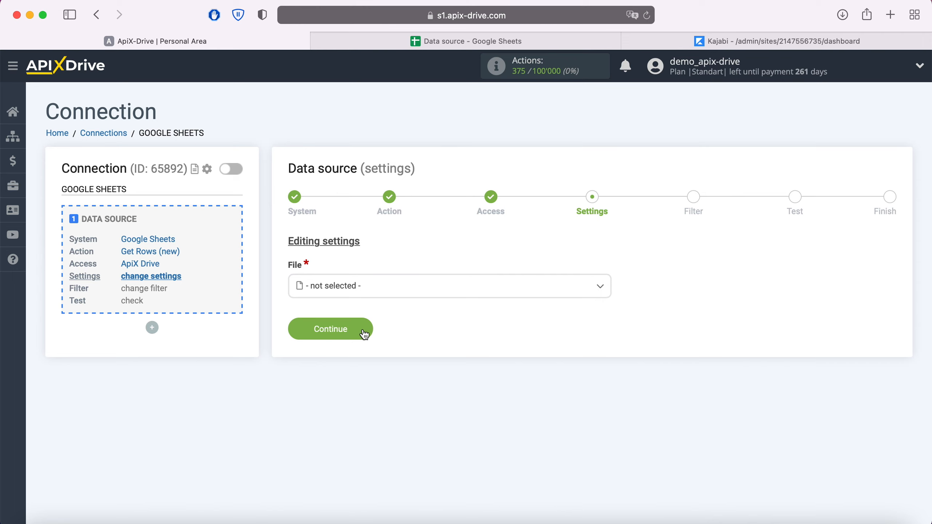
Choose file 'Data source' and sheet 'Data source' for the source
click(371, 297)
click(350, 369)
click(346, 346)
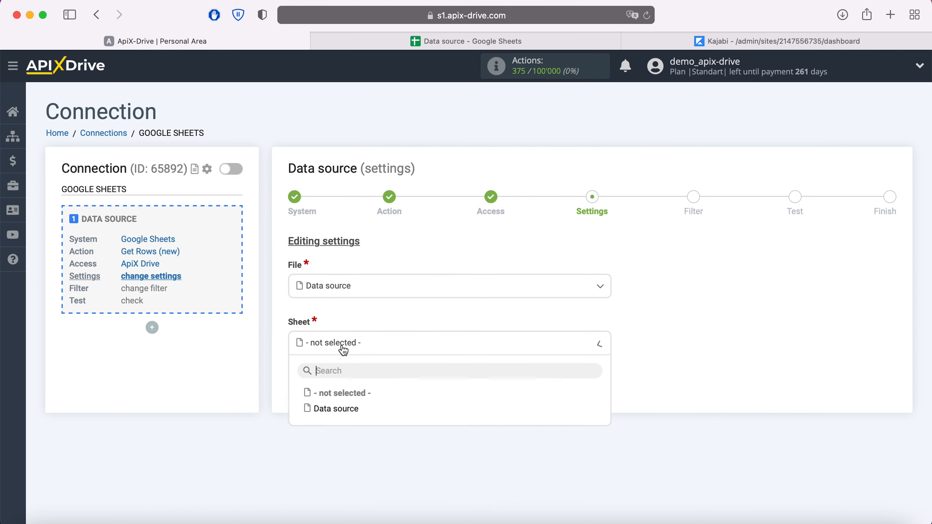
click(350, 413)
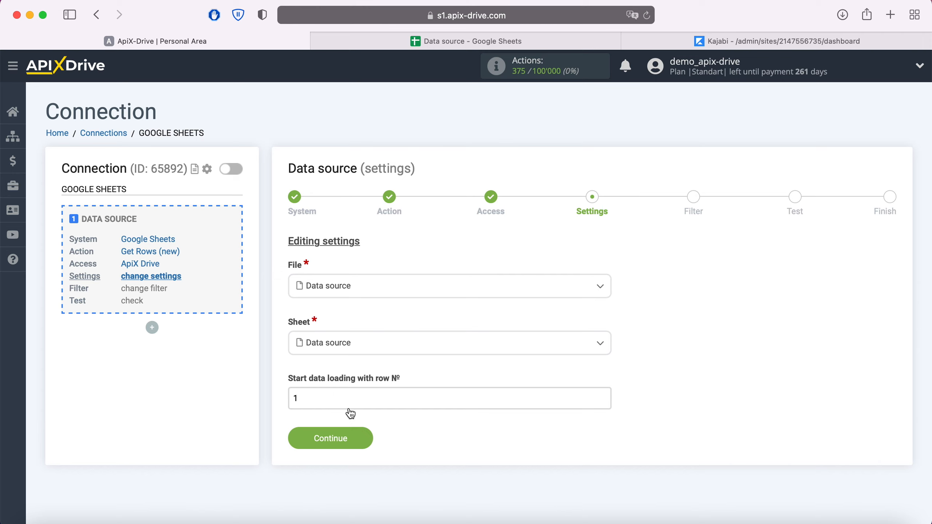
Check the spreadsheet rows, then set data loading to start from row 2
click(417, 45)
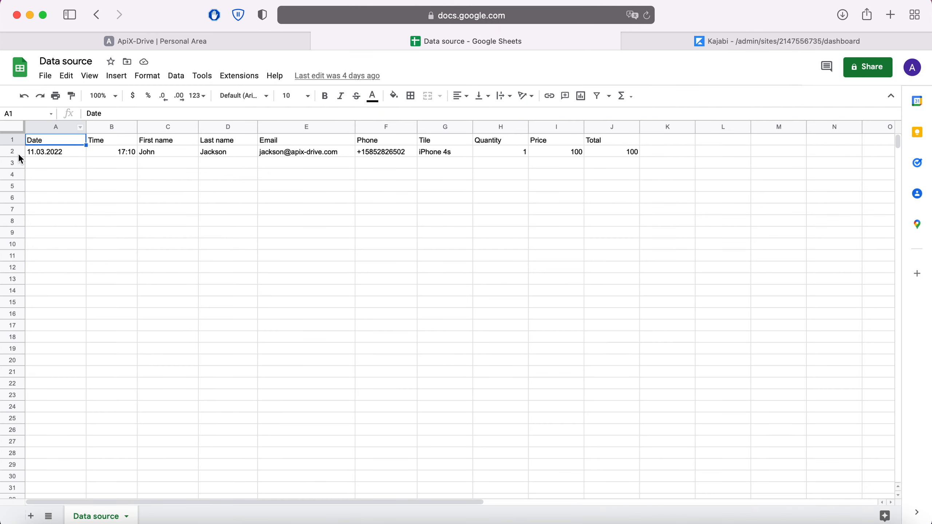
click(151, 35)
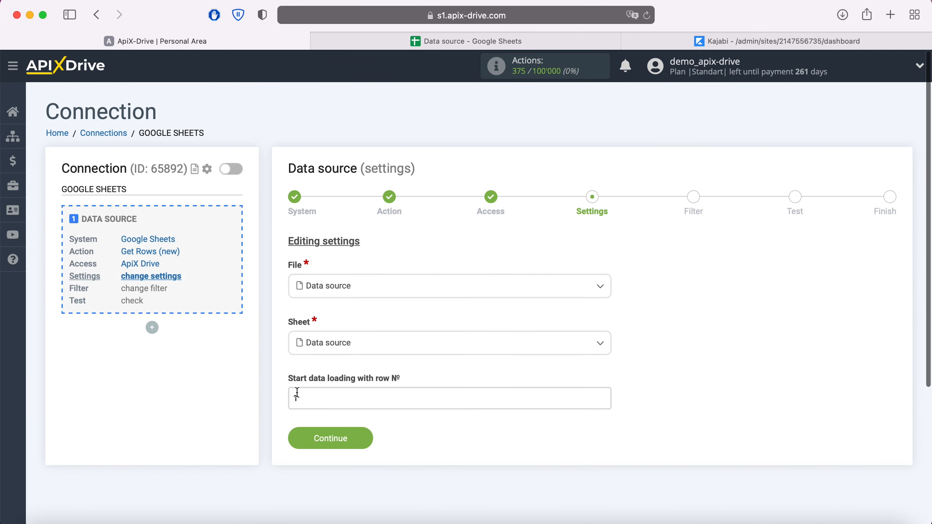
click(297, 393)
text(2)
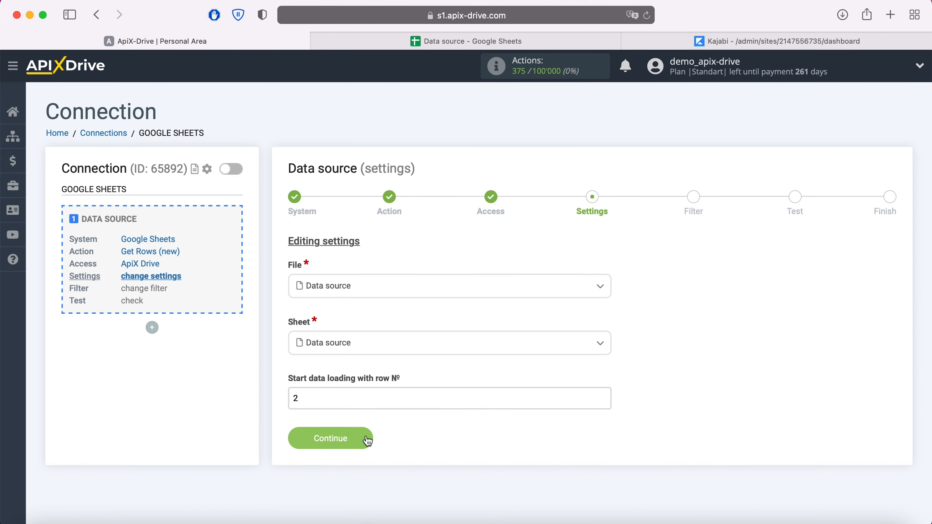
click(367, 438)
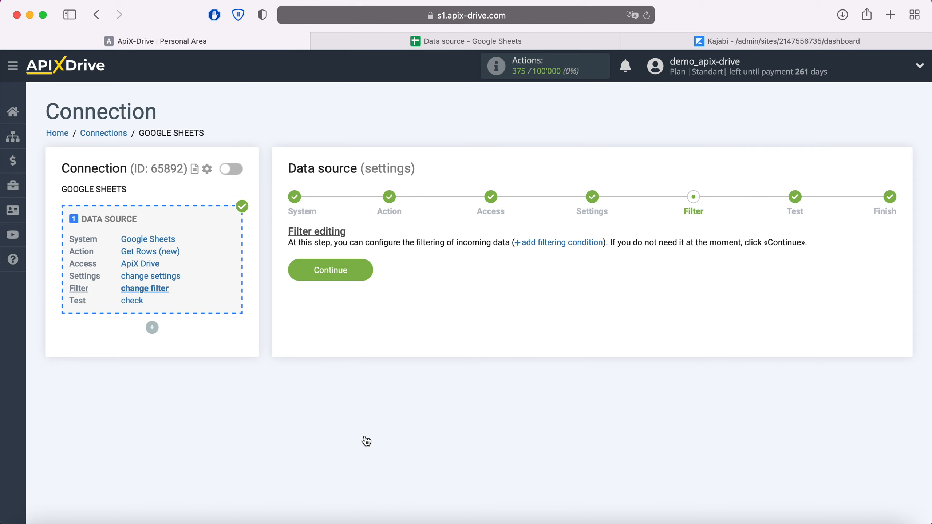
Skip the filter, review the row 2 test data, and finish the source setup
click(364, 272)
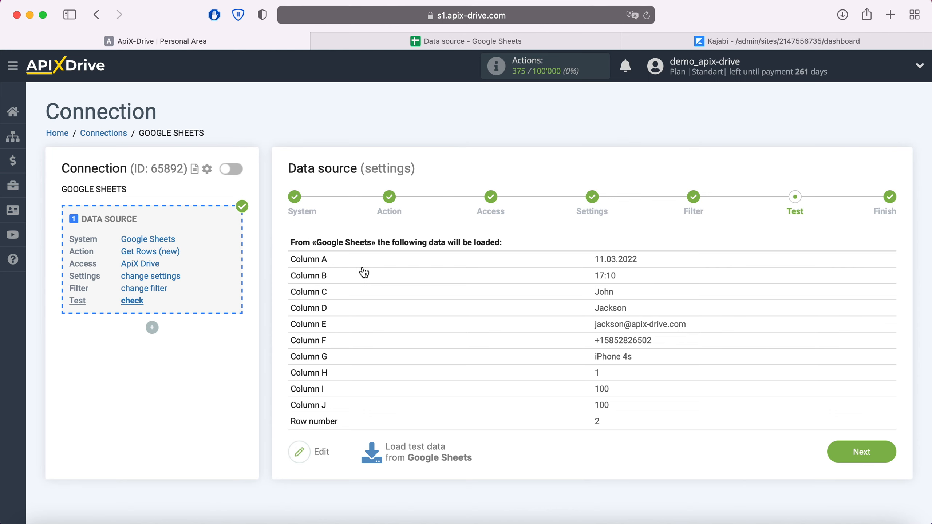
click(886, 455)
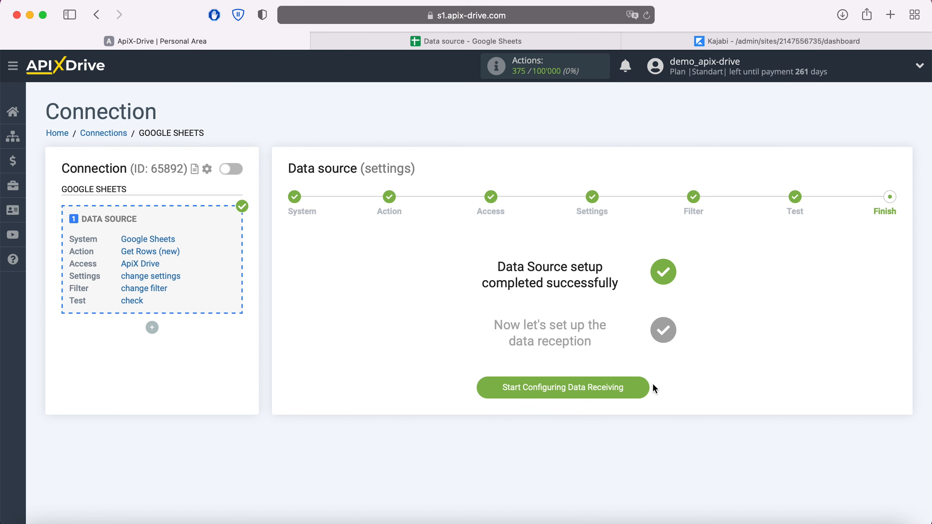
Start the data receiving setup with Kajabi as the destination system
click(643, 386)
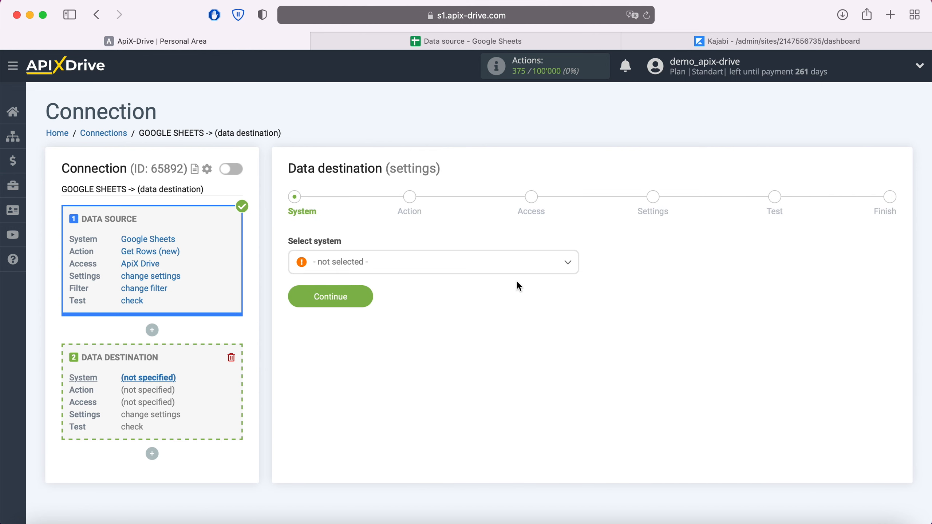
click(507, 266)
scroll(477, 354, down, 10)
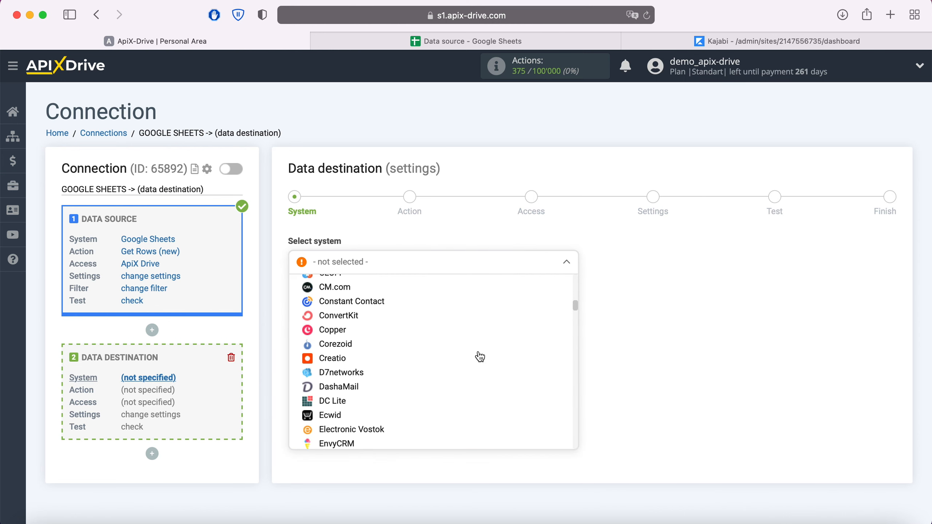
scroll(479, 356, down, 15)
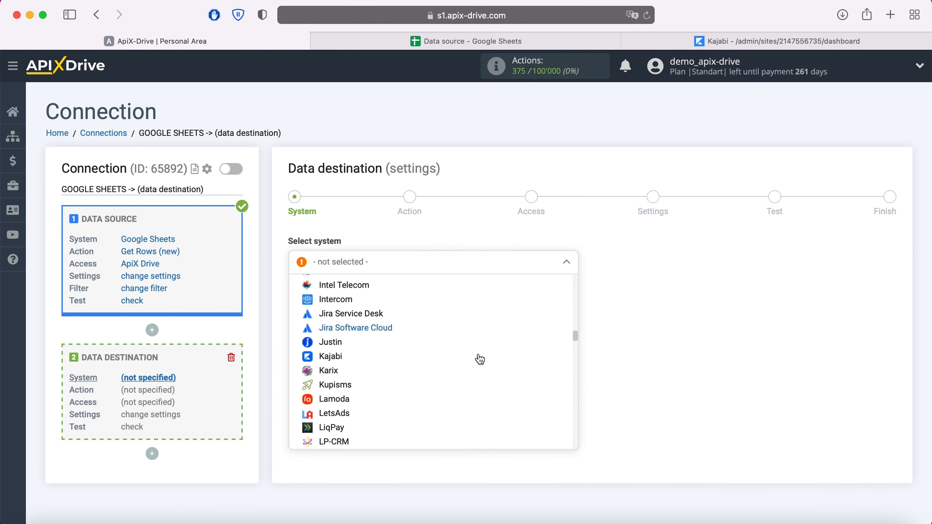
click(339, 359)
click(367, 298)
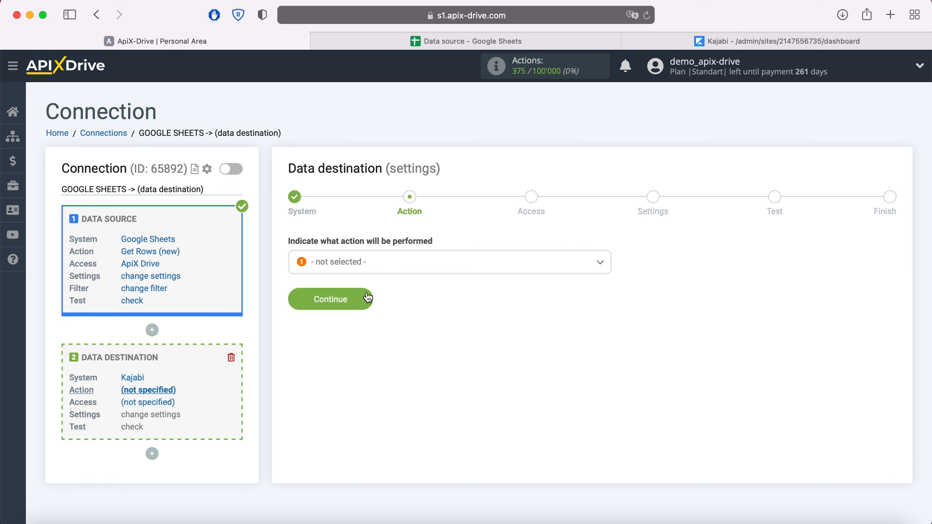
Set the Kajabi destination action to Send Data
click(380, 268)
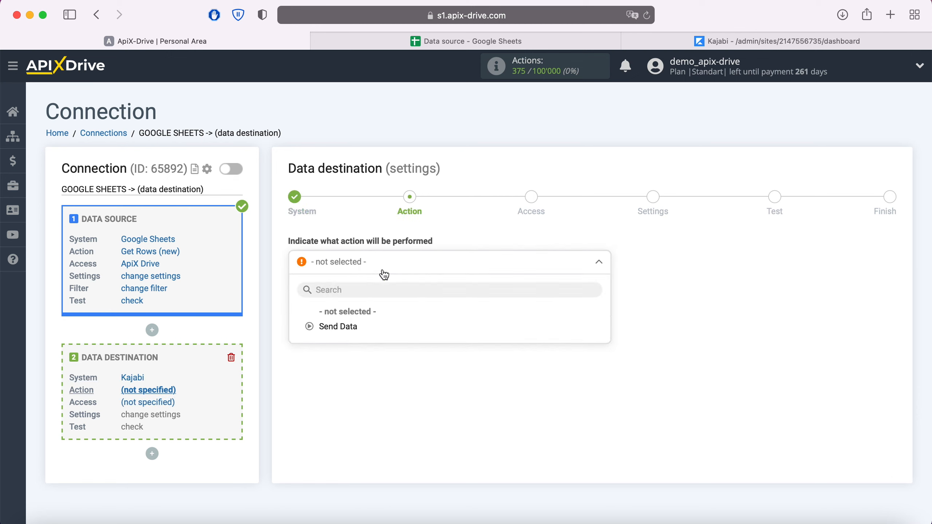
click(355, 326)
click(364, 298)
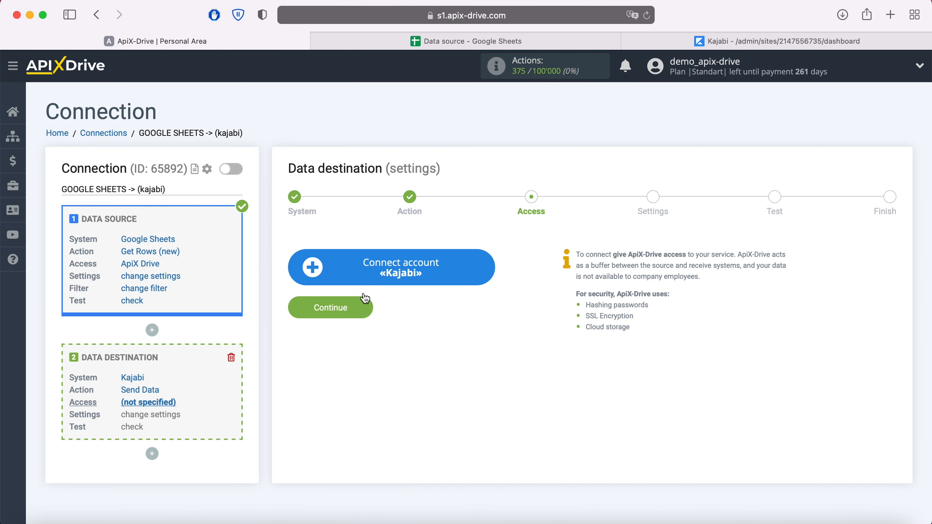
Open the Kajabi account integration setup, then go to the Kajabi dashboard
click(481, 263)
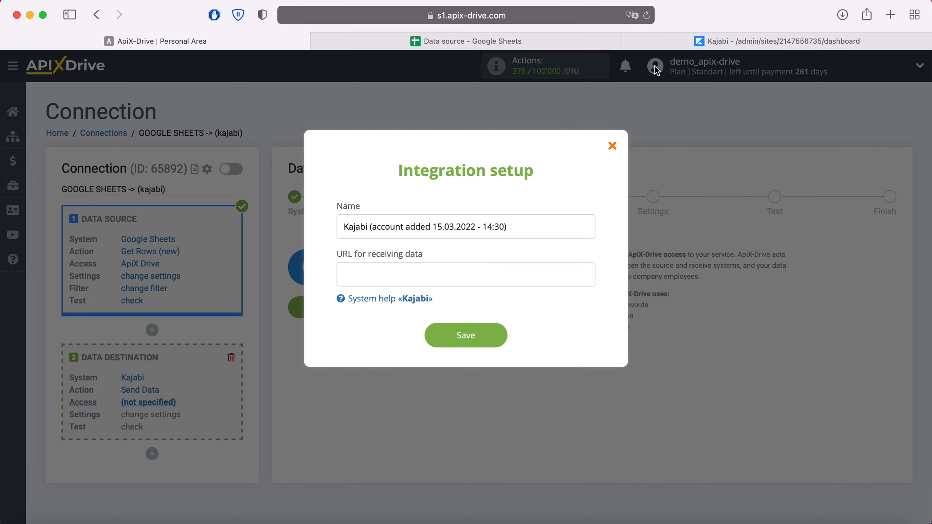
click(699, 42)
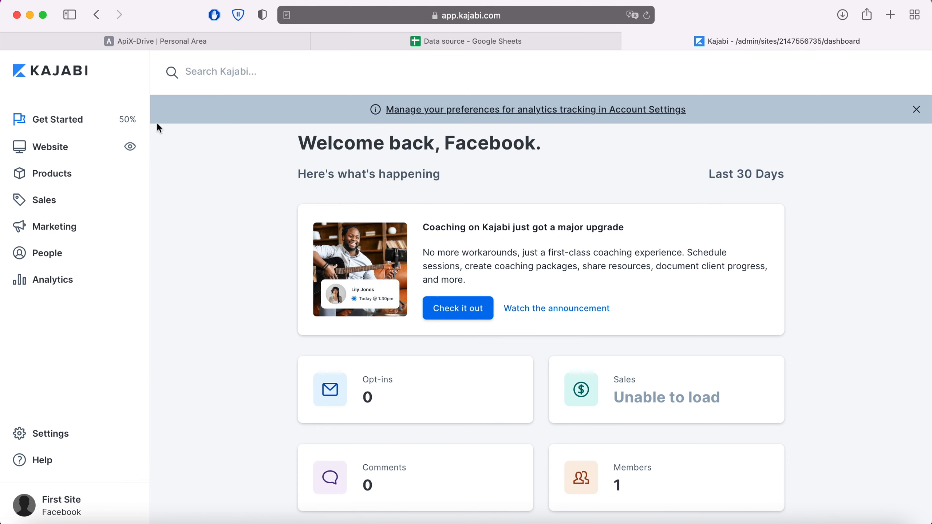
Copy the Facebook_Test offer's webhook Activation URL and return to ApiX-Drive
click(43, 203)
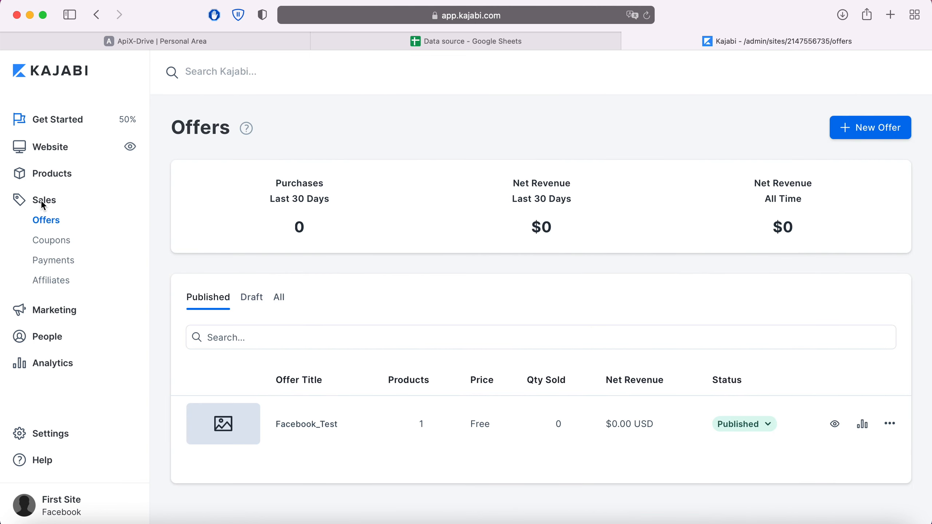
click(298, 425)
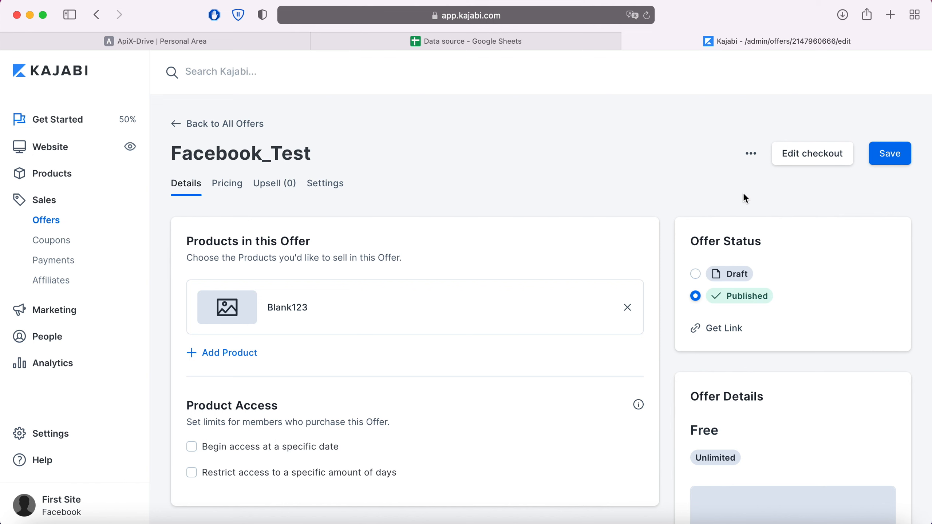
click(751, 156)
click(662, 242)
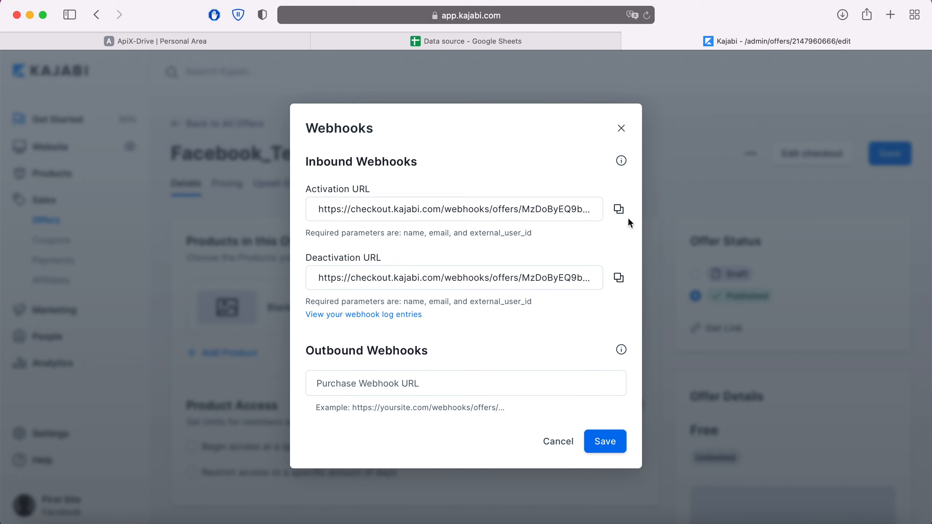
click(618, 209)
click(245, 42)
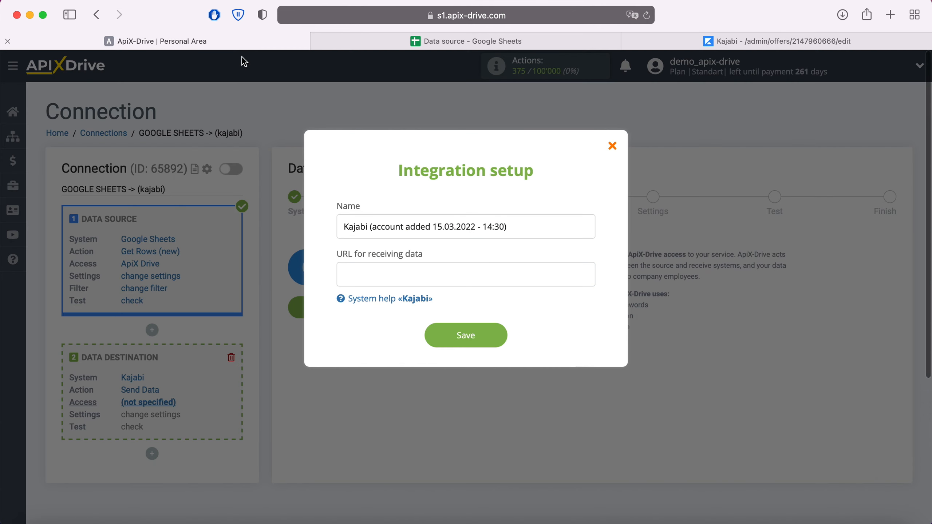
Save a Kajabi account with the pasted webhook URL and select it as the destination login
right_click(360, 267)
click(390, 309)
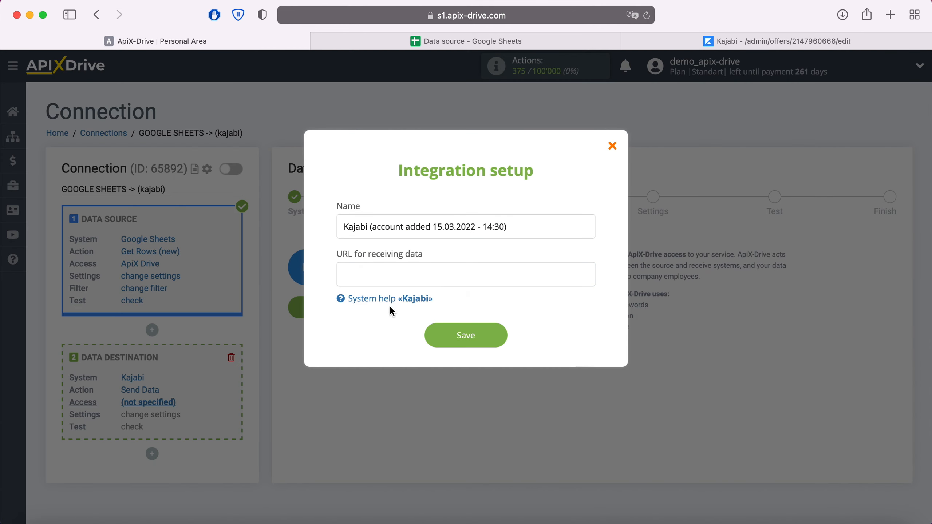
click(491, 335)
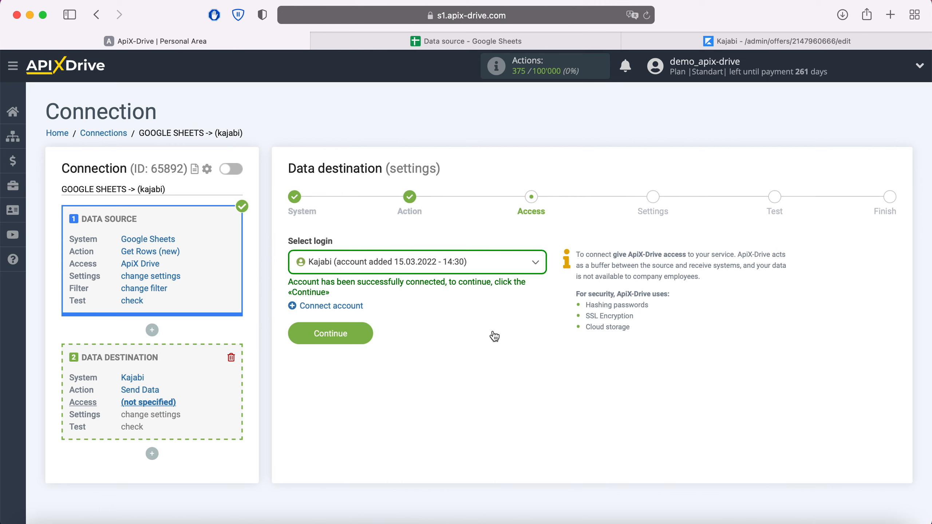
click(525, 264)
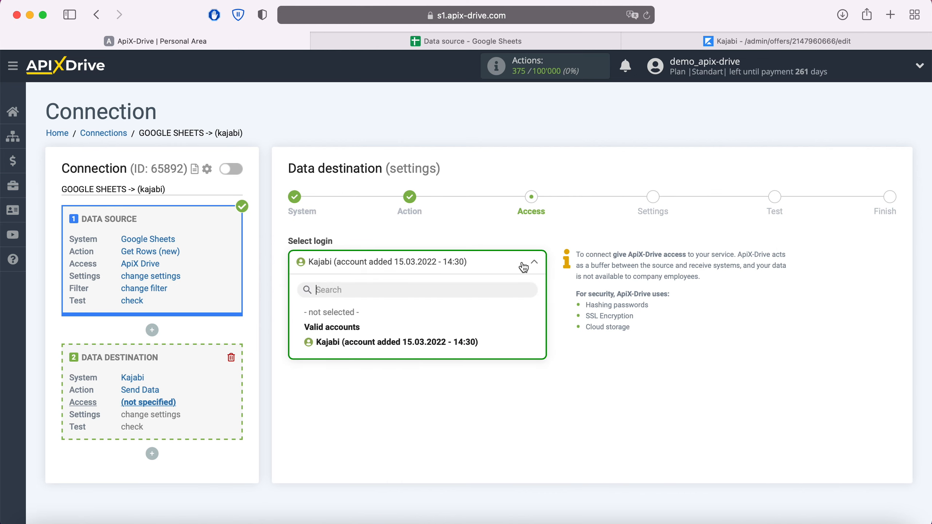
click(467, 341)
Keep POST as the send type and map the name parameter to Column C
click(361, 333)
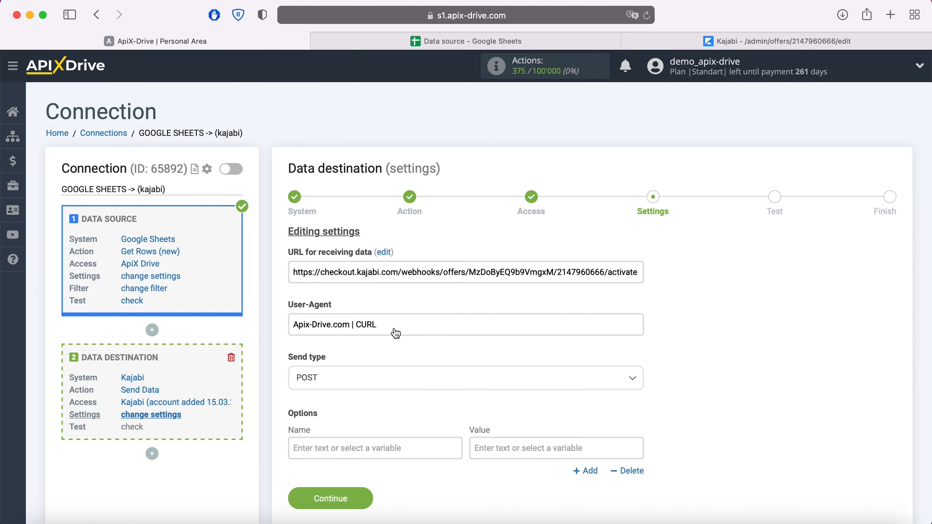
click(345, 377)
click(323, 429)
click(294, 445)
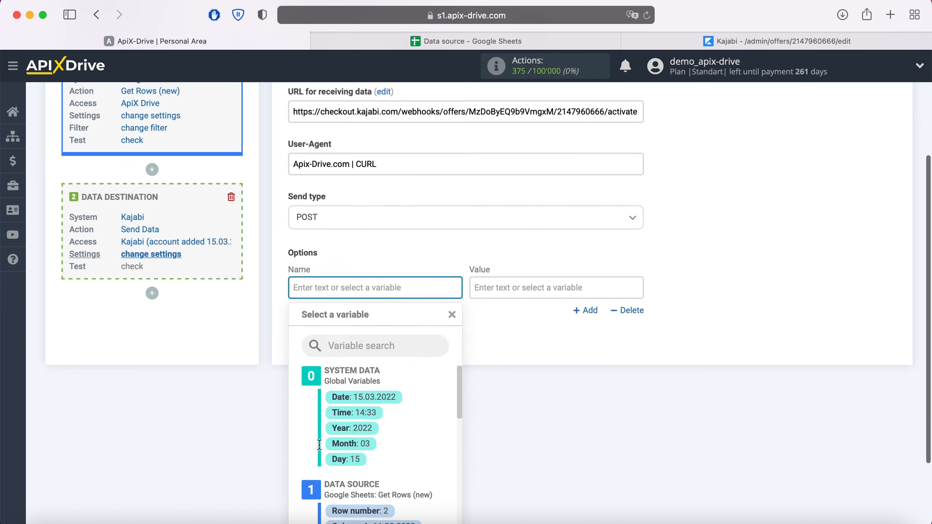
text(name)
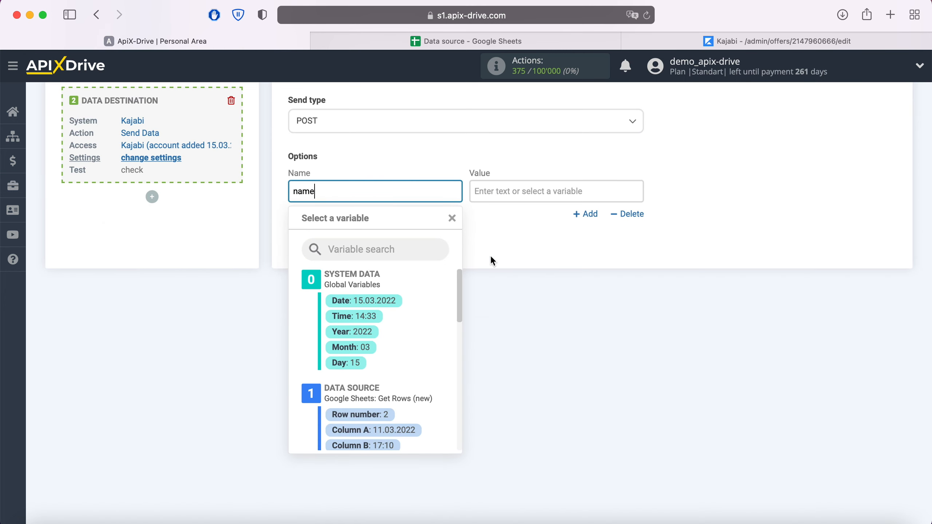
click(513, 185)
scroll(608, 282, down, 2)
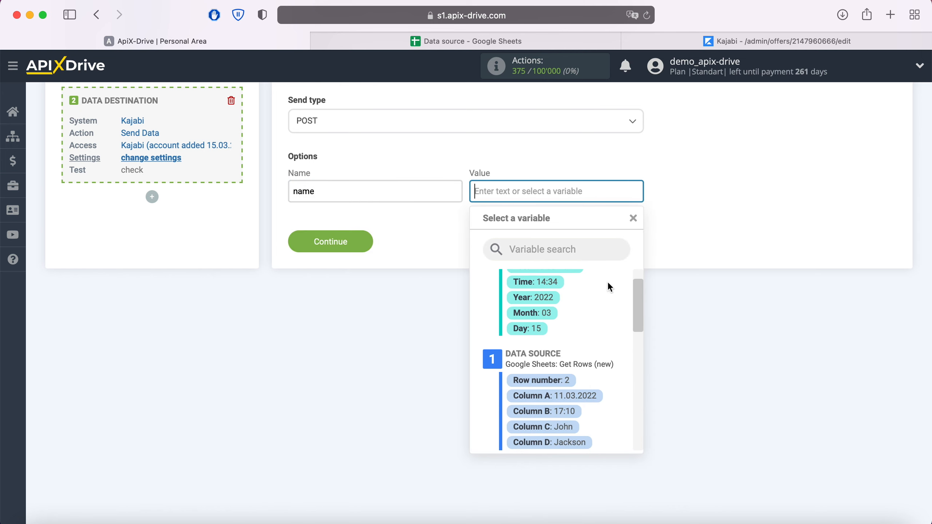
scroll(607, 288, down, 1)
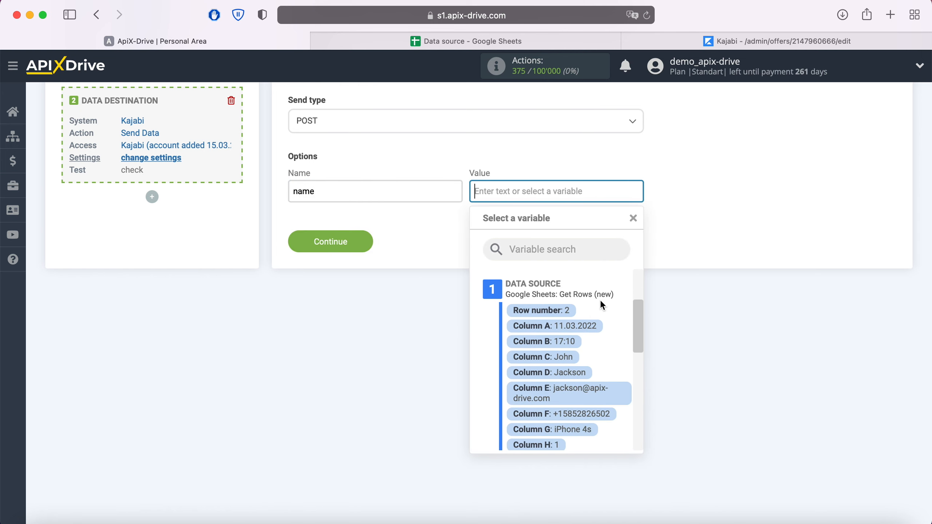
click(572, 358)
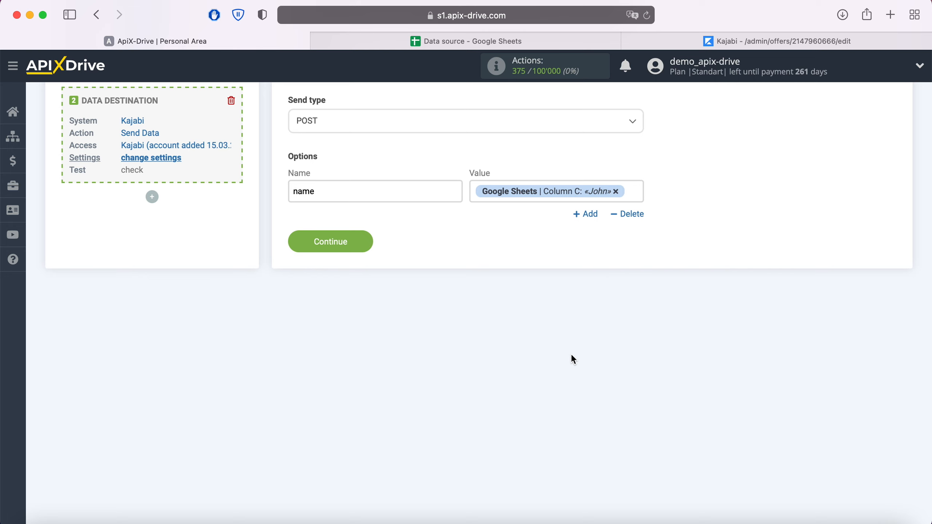
Add an email parameter mapped to Column E
click(586, 214)
click(432, 234)
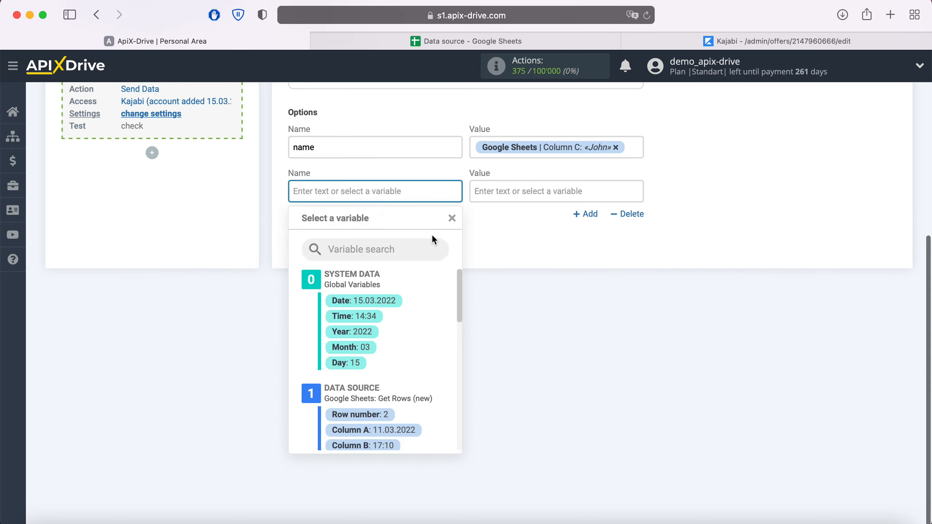
text(email)
click(542, 202)
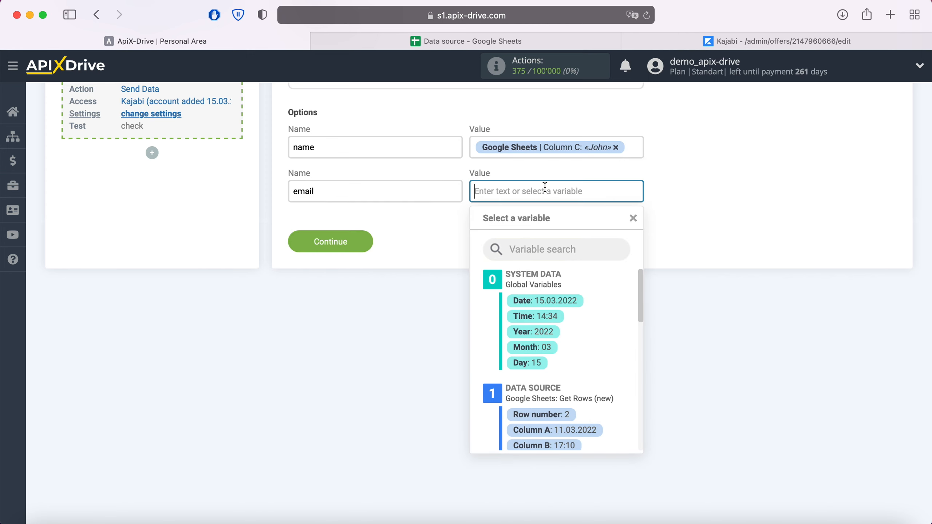
scroll(594, 304, down, 3)
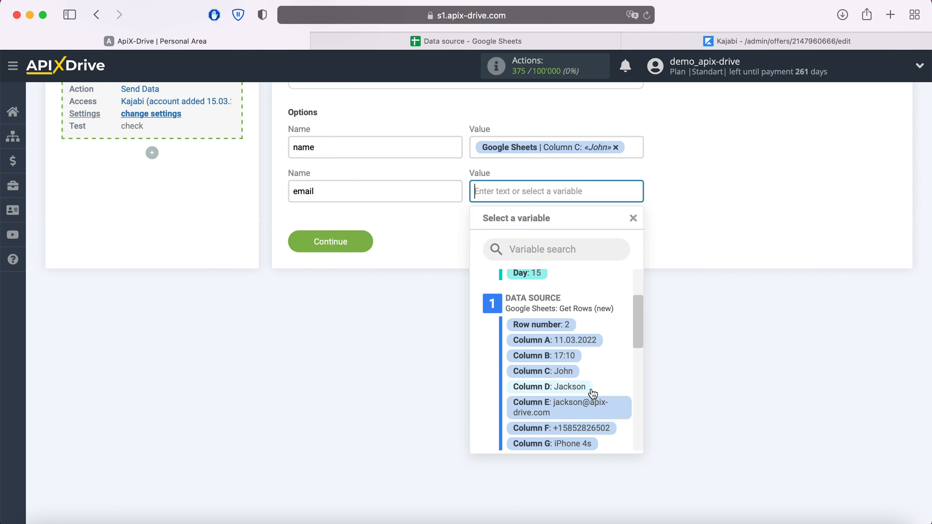
click(590, 409)
Add an External_User_ID parameter mapped to Column F and save the settings
click(585, 229)
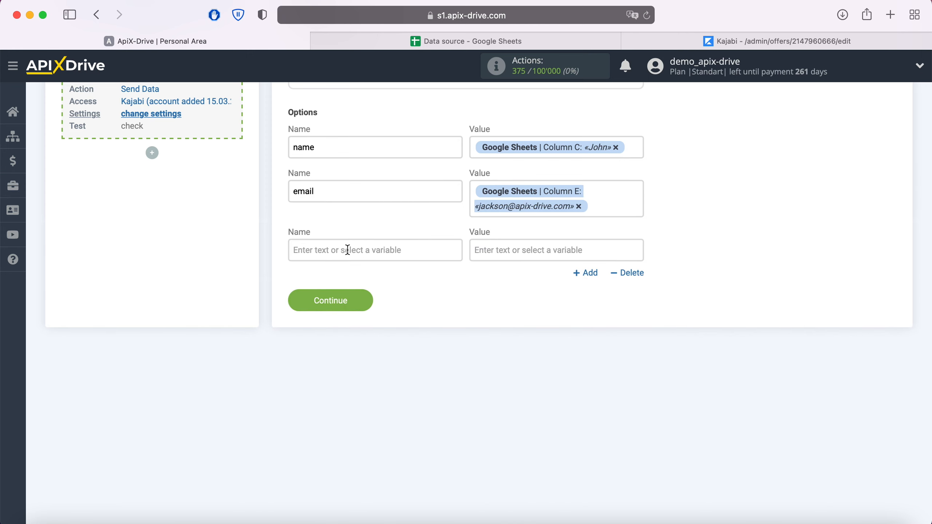
click(343, 250)
right_click(348, 249)
click(390, 284)
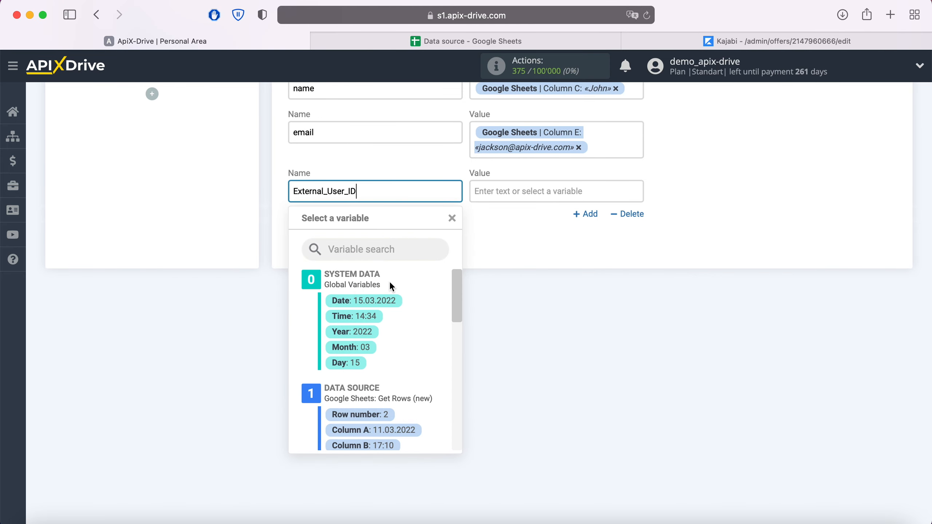
click(510, 191)
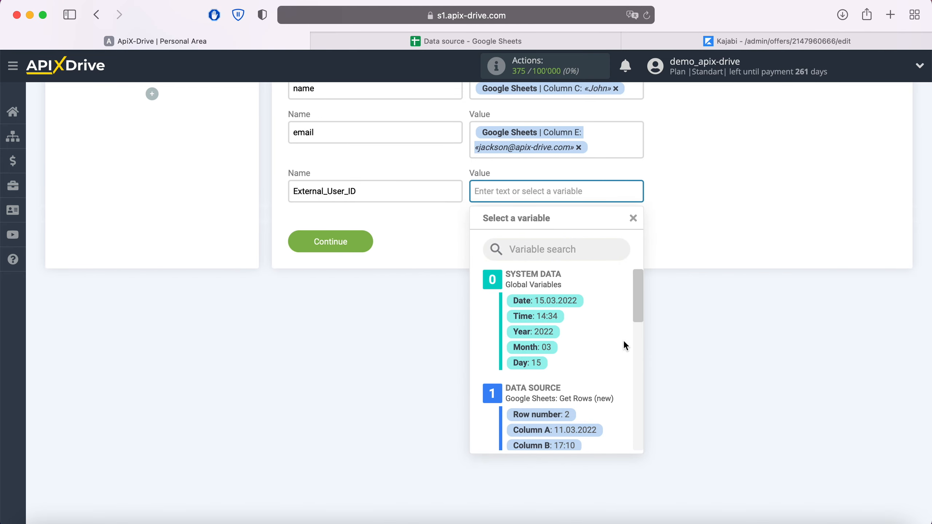
scroll(625, 345, down, 5)
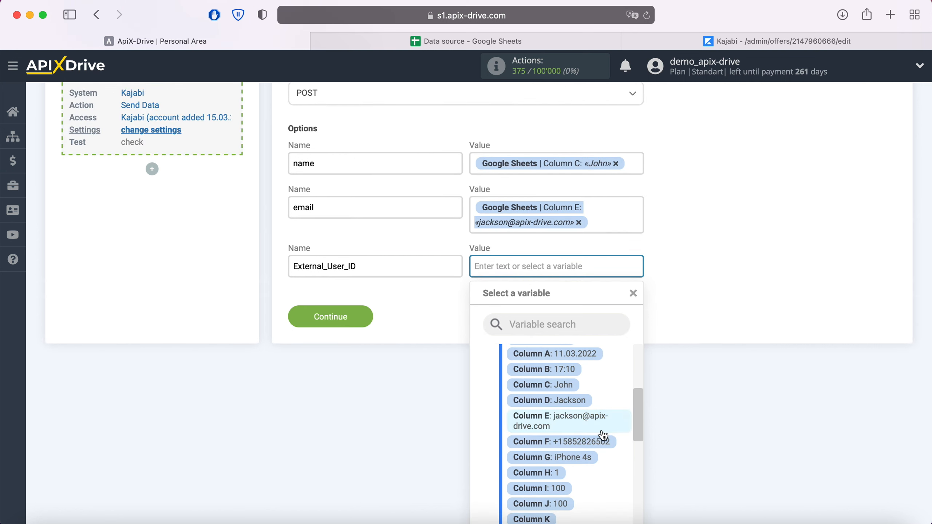
click(601, 440)
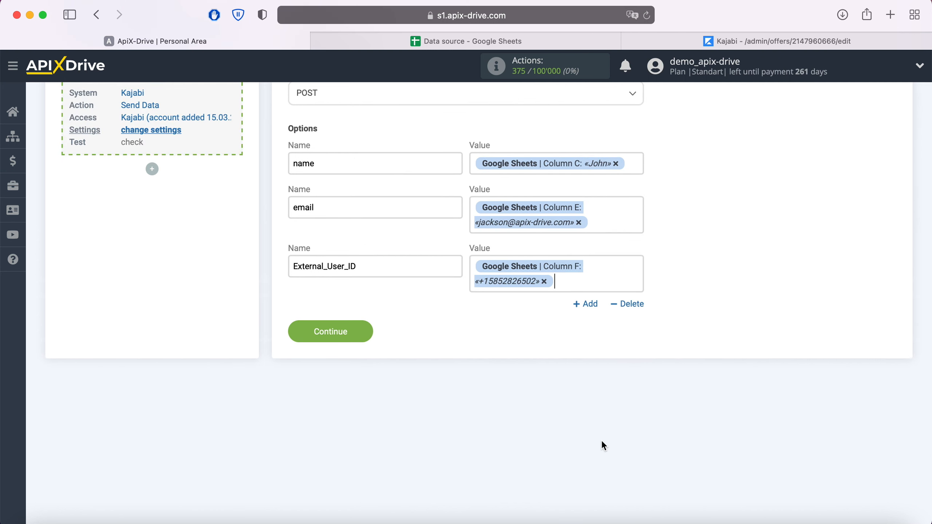
click(368, 335)
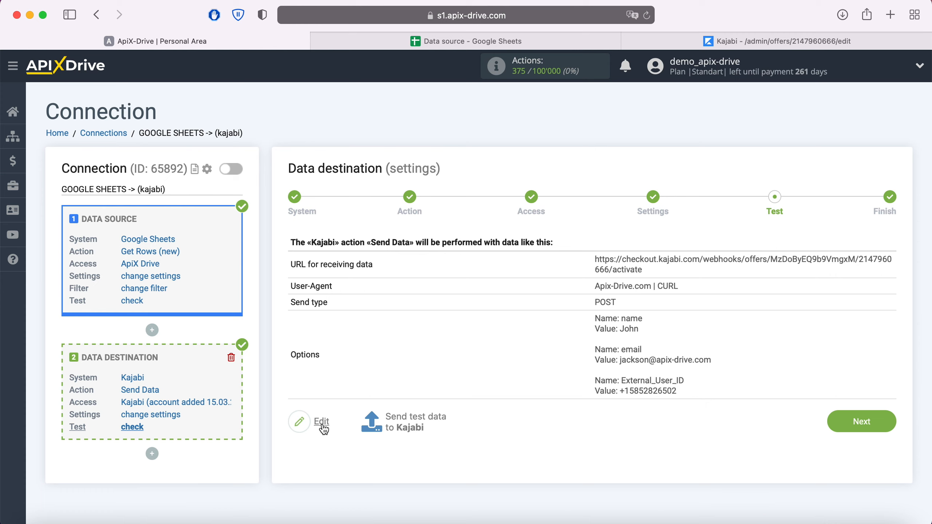
Send test data to Kajabi from the Test step
click(391, 418)
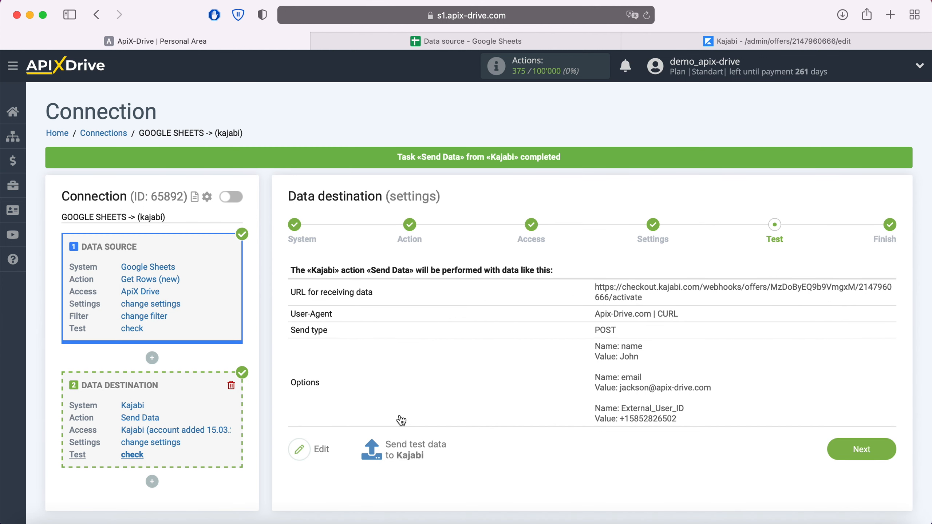
click(695, 50)
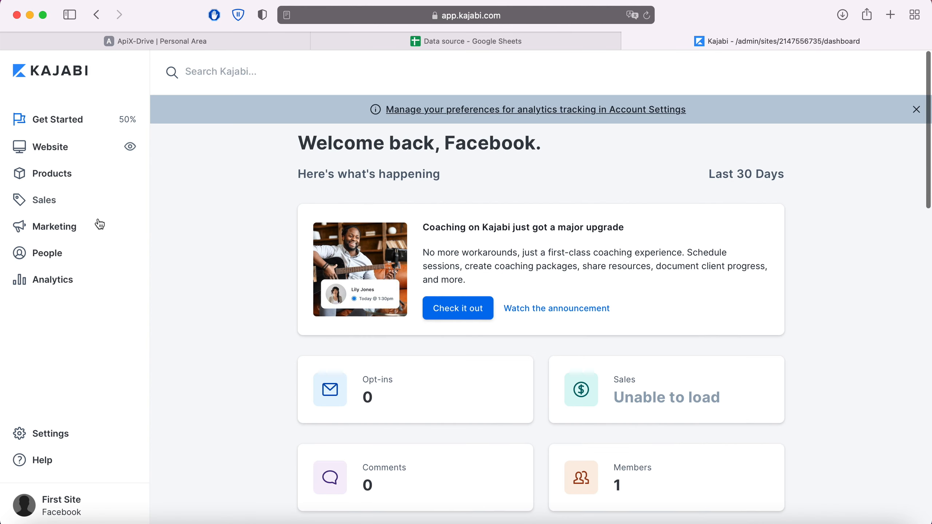
click(51, 253)
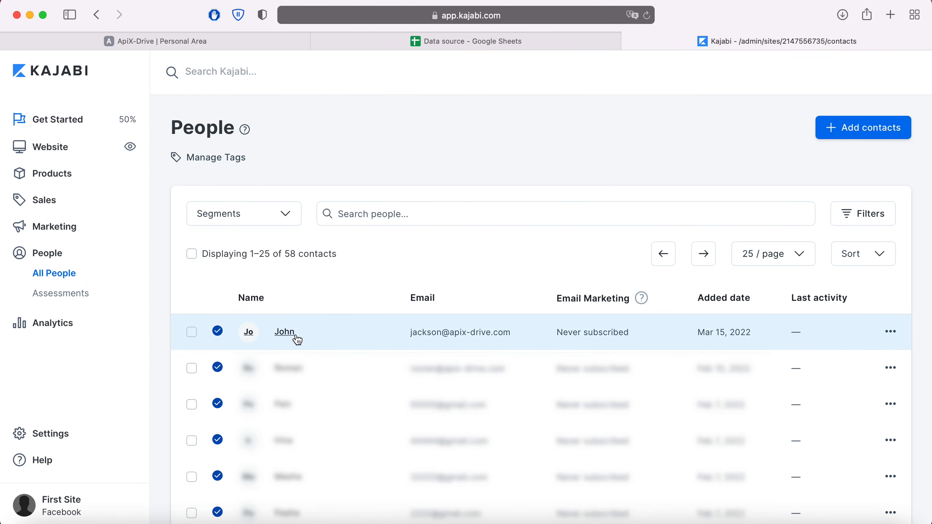
click(284, 333)
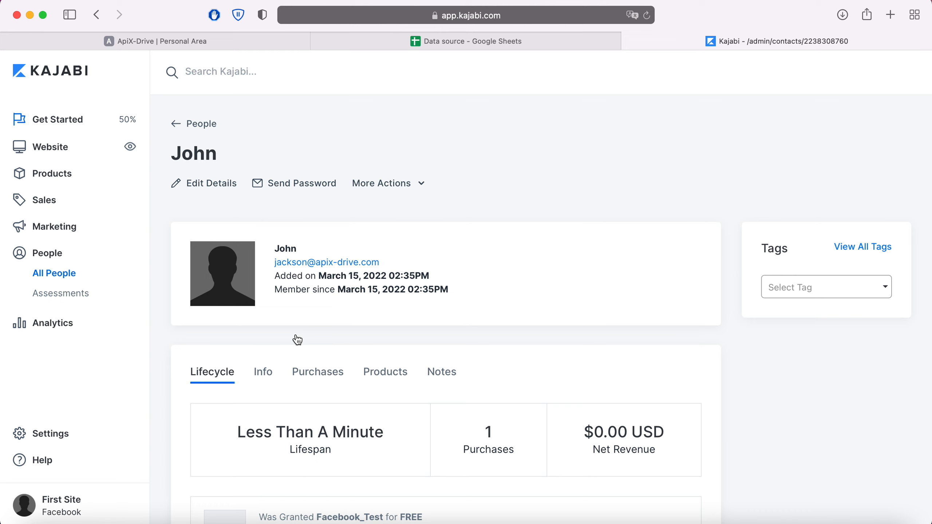
click(195, 41)
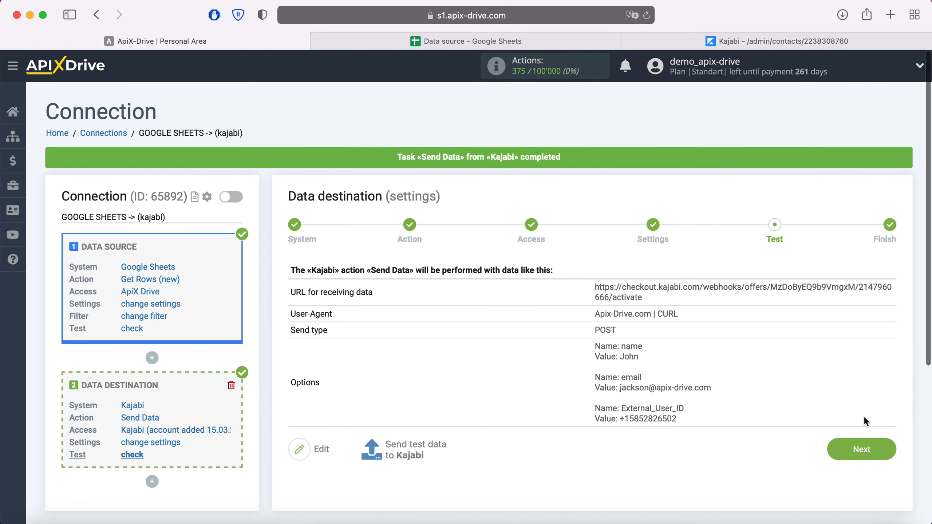
Enable auto-update for the GOOGLE SHEETS -> (kajabi) connection with a 5-minute update interval
click(886, 455)
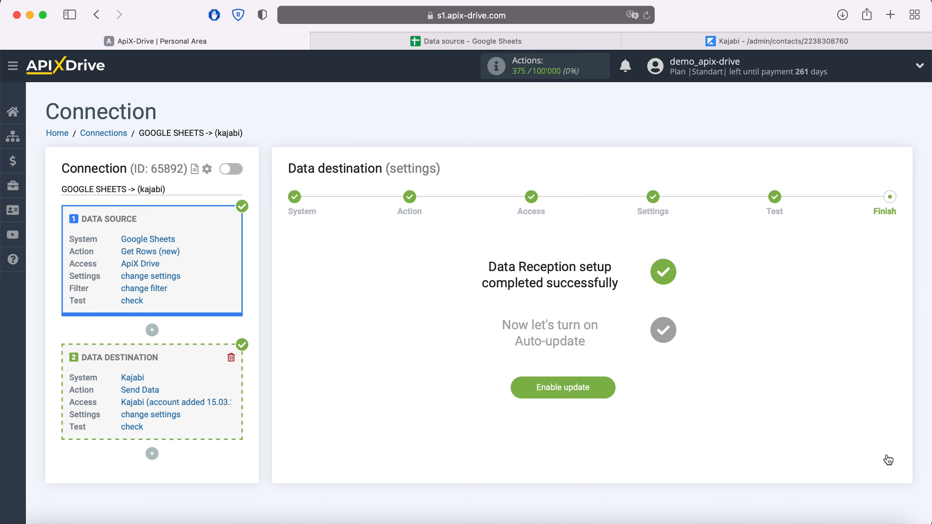
click(605, 386)
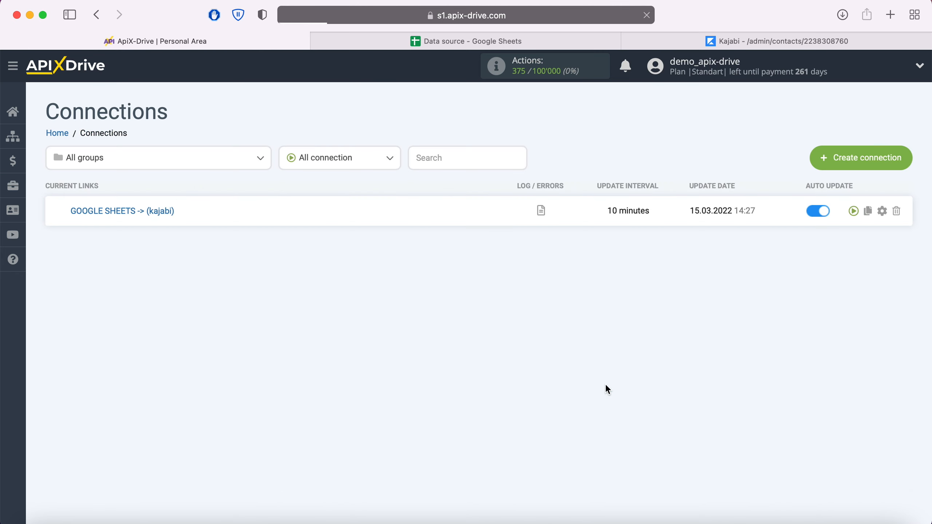
click(884, 212)
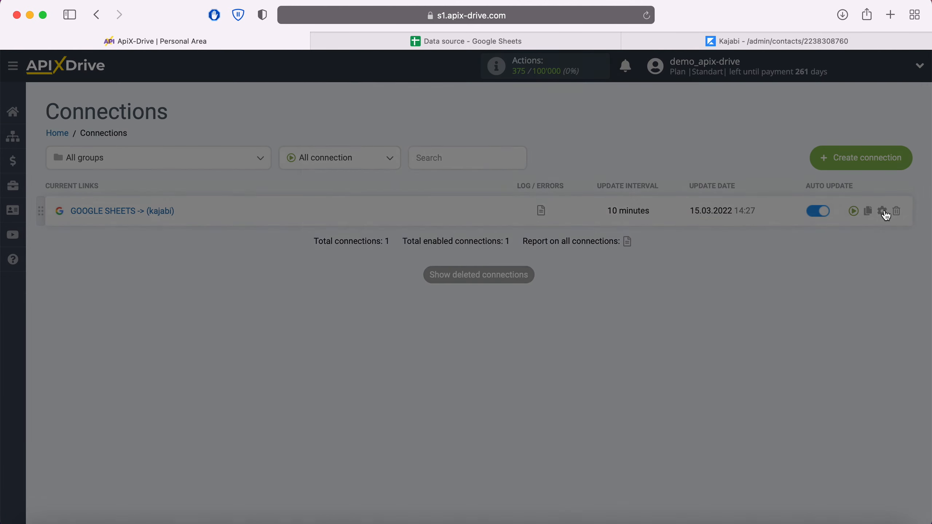
click(575, 300)
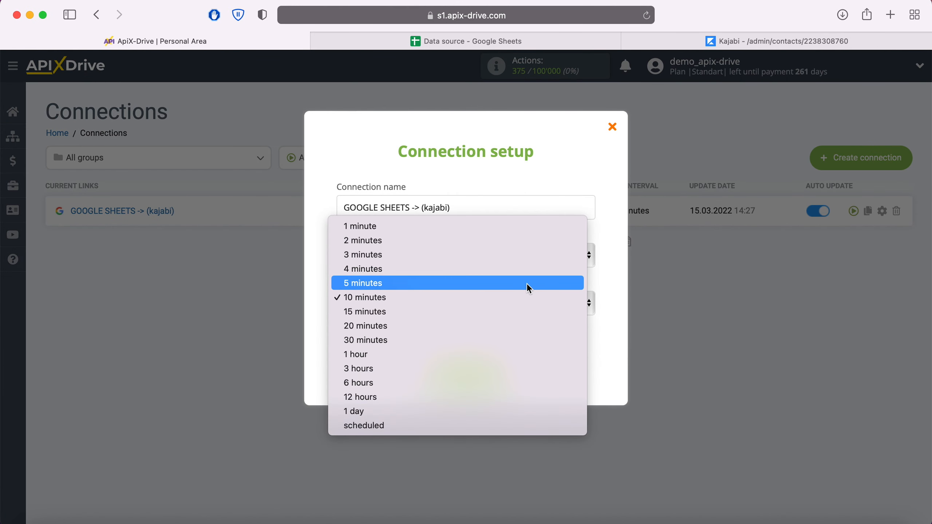
click(526, 285)
click(502, 374)
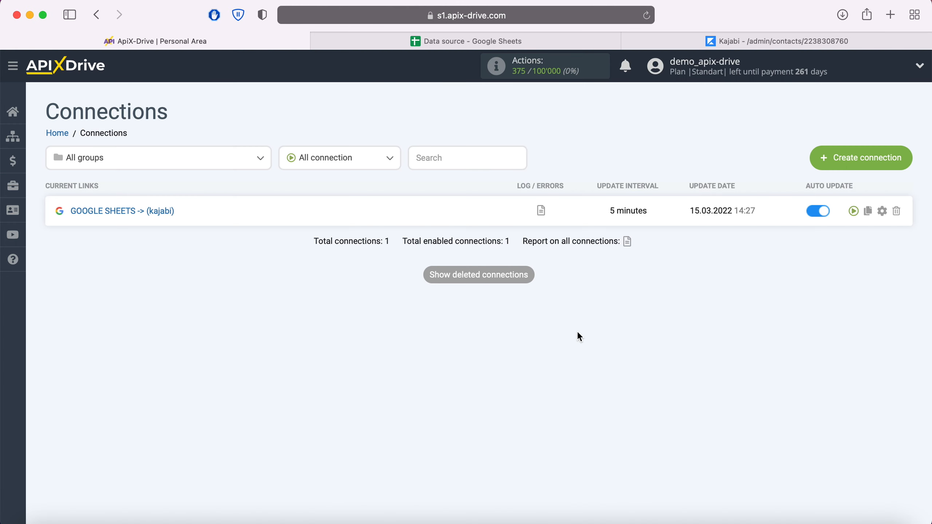